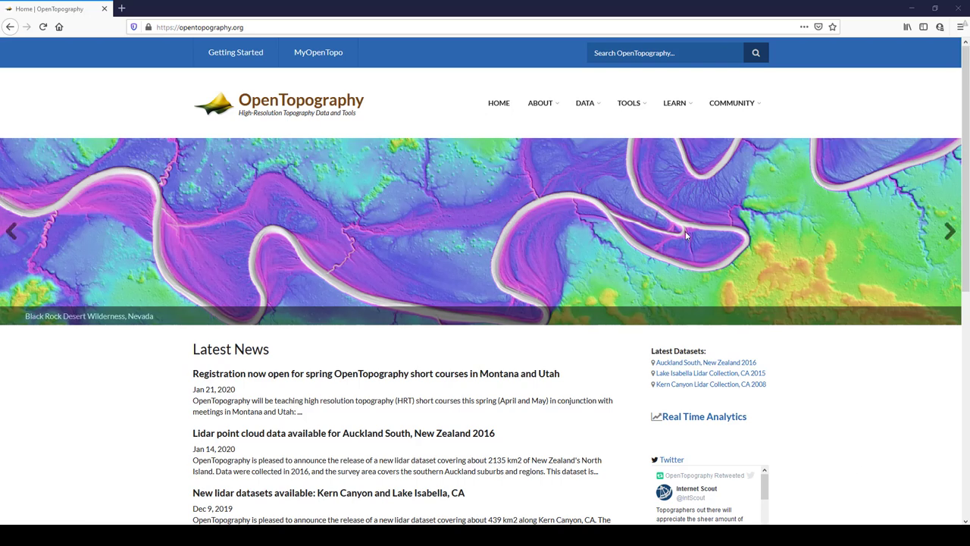
- Open the Find Data map, bring Japan into view and zoom into the red footprints near Kumamoto
{"action": "mouse_move", "coordinate": [592, 112]}
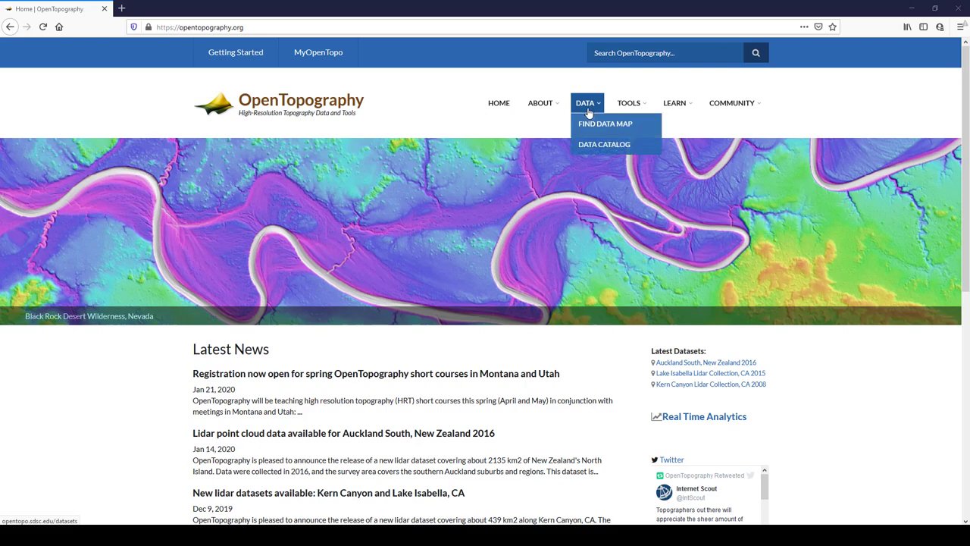
{"action": "left_click", "coordinate": [599, 123]}
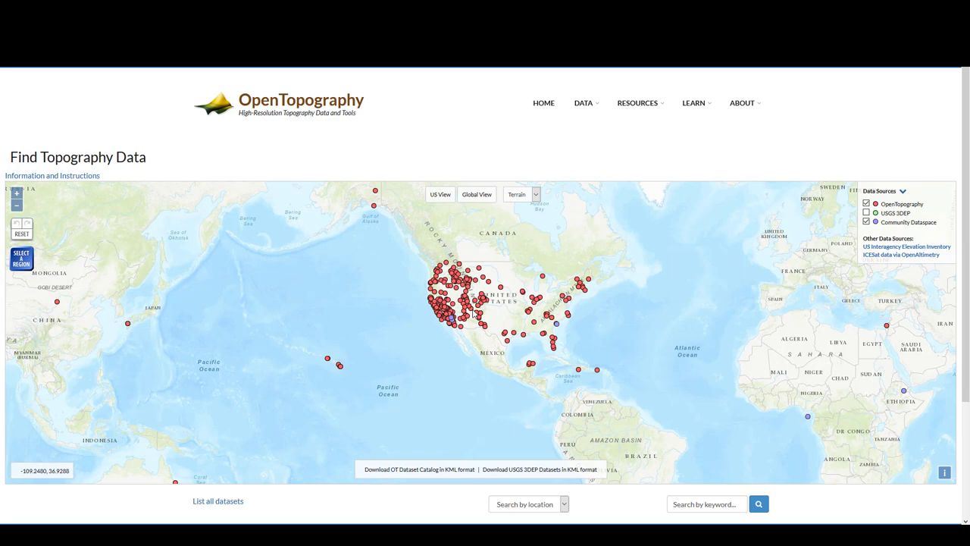
{"action": "left_click_drag", "start_coordinate": [175, 338], "coordinate": [446, 336]}
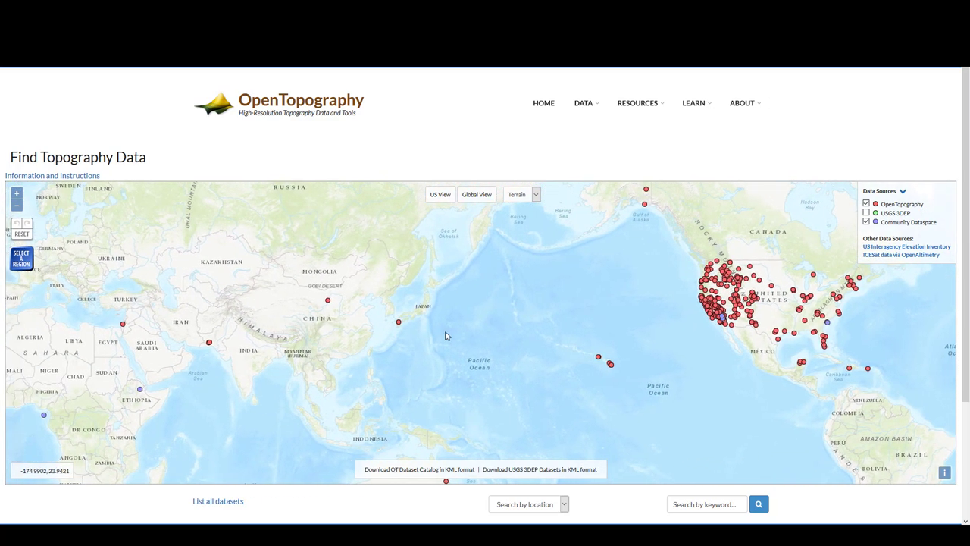
{"action": "scroll", "coordinate": [390, 317], "scroll_direction": "up", "scroll_amount": 2}
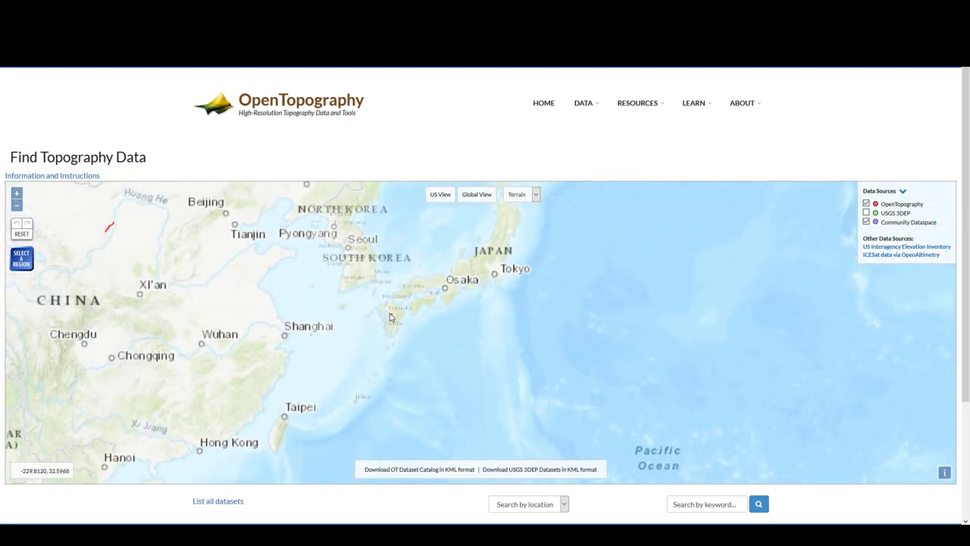
{"action": "scroll", "coordinate": [402, 329], "scroll_direction": "up", "scroll_amount": 2}
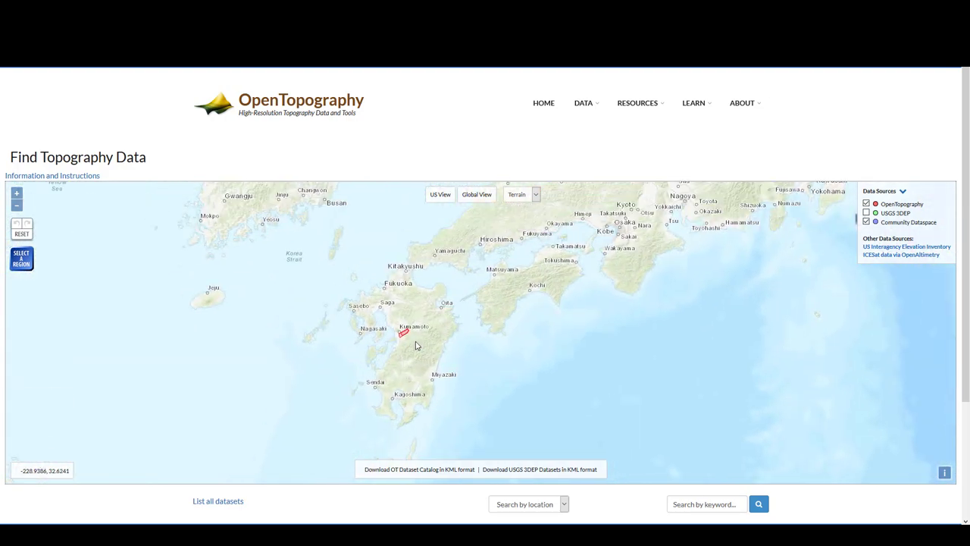
{"action": "scroll", "coordinate": [414, 344], "scroll_direction": "up", "scroll_amount": 2}
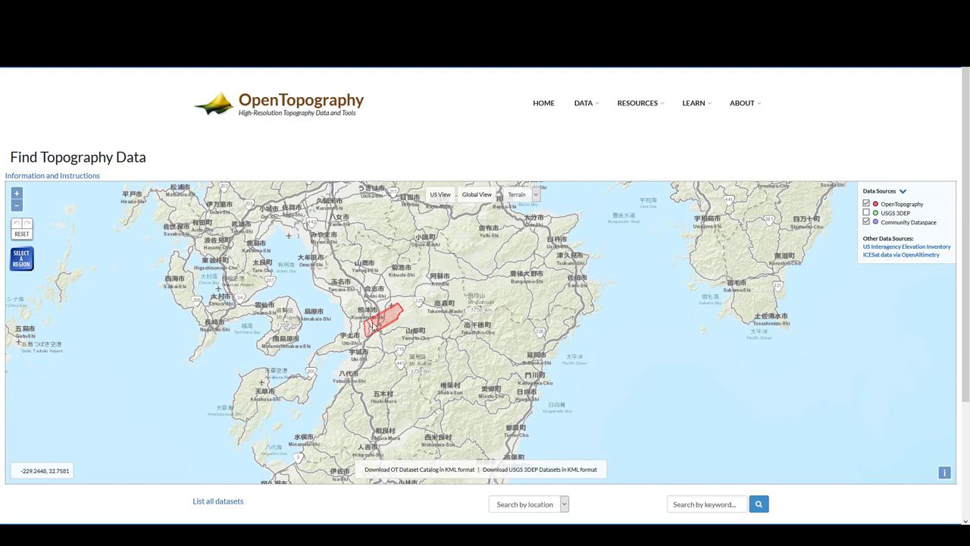
{"action": "scroll", "coordinate": [384, 322], "scroll_direction": "up", "scroll_amount": 2}
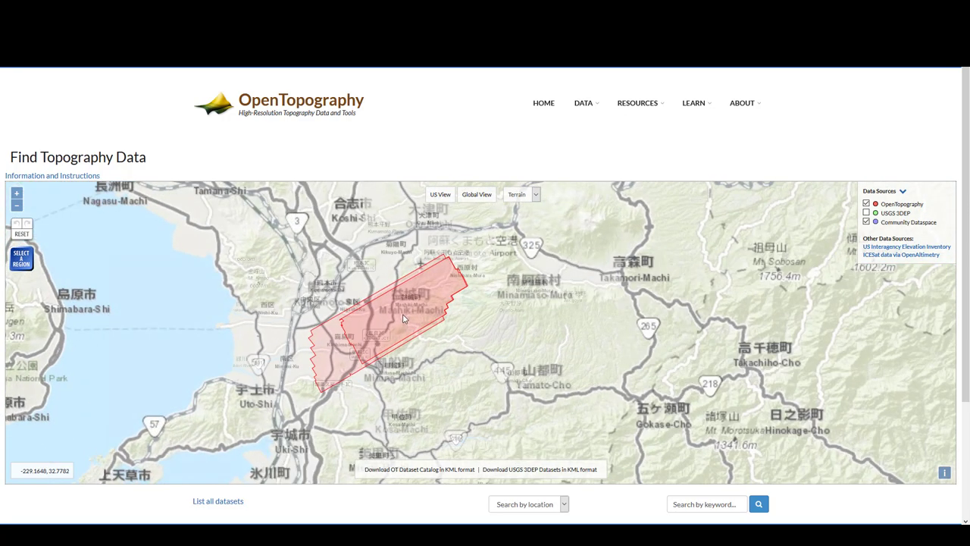
{"action": "scroll", "coordinate": [402, 315], "scroll_direction": "up", "scroll_amount": 1}
- Search a rectangle inside the Kumamoto footprints to list the 6 datasets, including both rupture scans
{"action": "mouse_move", "coordinate": [404, 314]}
{"action": "left_mouse_down"}
{"action": "mouse_move", "coordinate": [412, 279]}
{"action": "mouse_move", "coordinate": [417, 304]}
{"action": "left_mouse_up"}
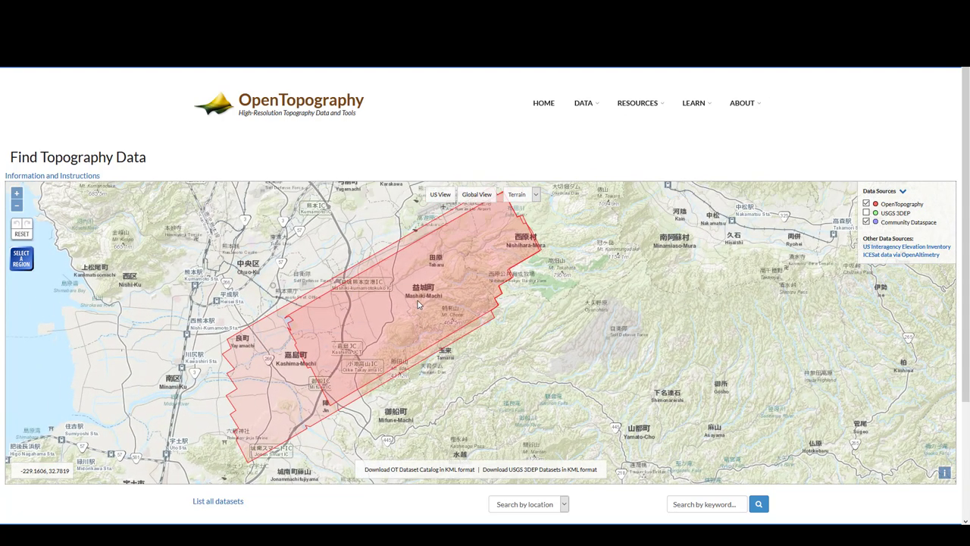
{"action": "left_click", "coordinate": [23, 261]}
{"action": "left_click_drag", "start_coordinate": [383, 257], "coordinate": [450, 310]}
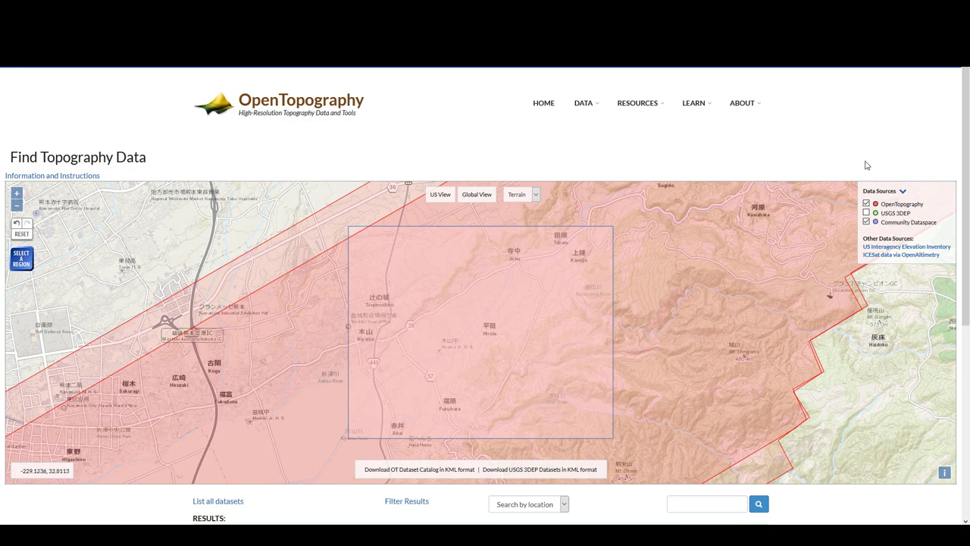
{"action": "left_click_drag", "start_coordinate": [966, 213], "coordinate": [927, 342]}
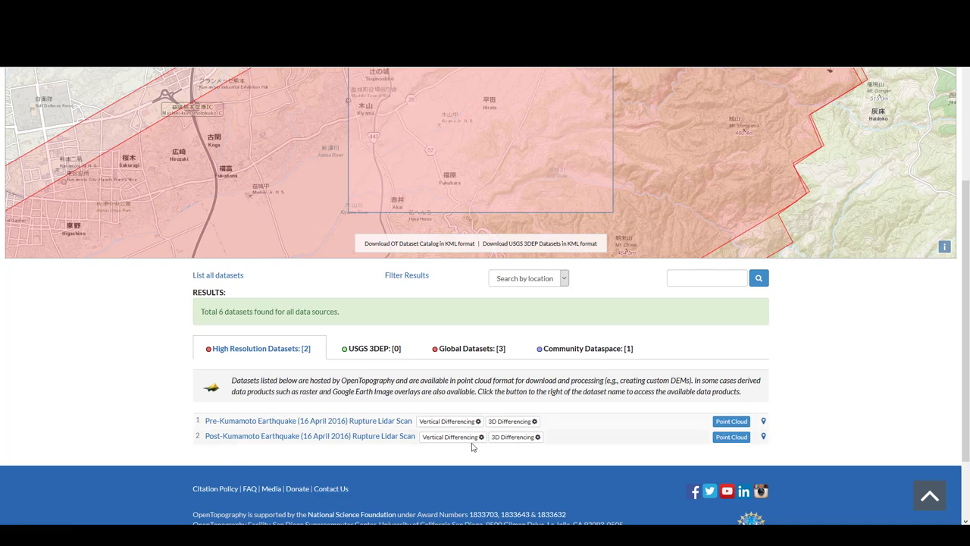
- Read the differencing option descriptions, then start 3D Differencing on the Pre-Kumamoto Earthquake Rupture Lidar Scan
{"action": "mouse_move", "coordinate": [457, 443]}
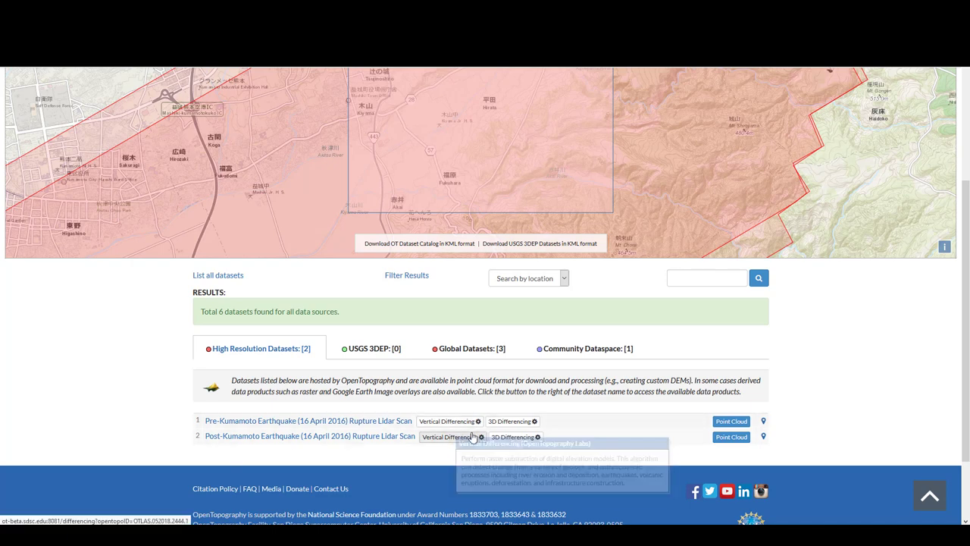
{"action": "mouse_move", "coordinate": [445, 424]}
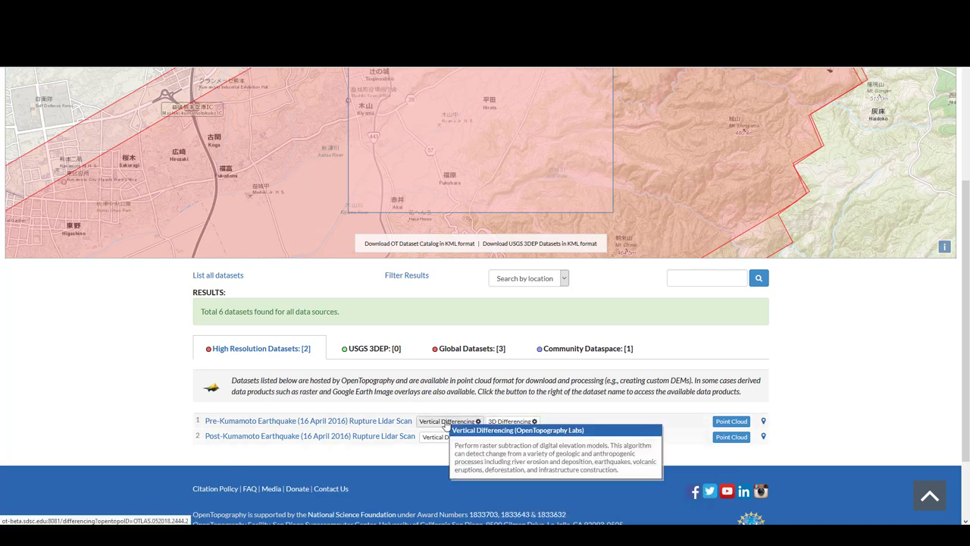
{"action": "mouse_move", "coordinate": [507, 428]}
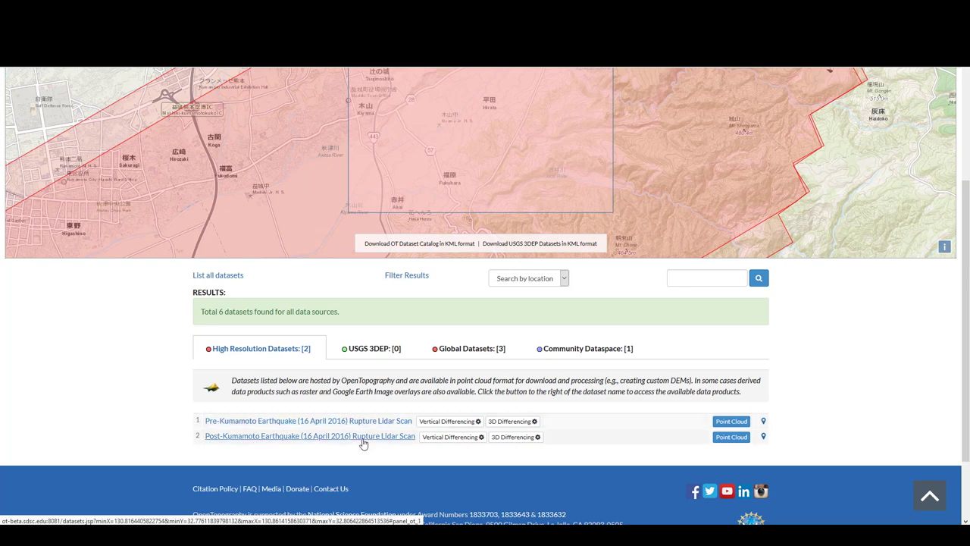
{"action": "left_click", "coordinate": [520, 423]}
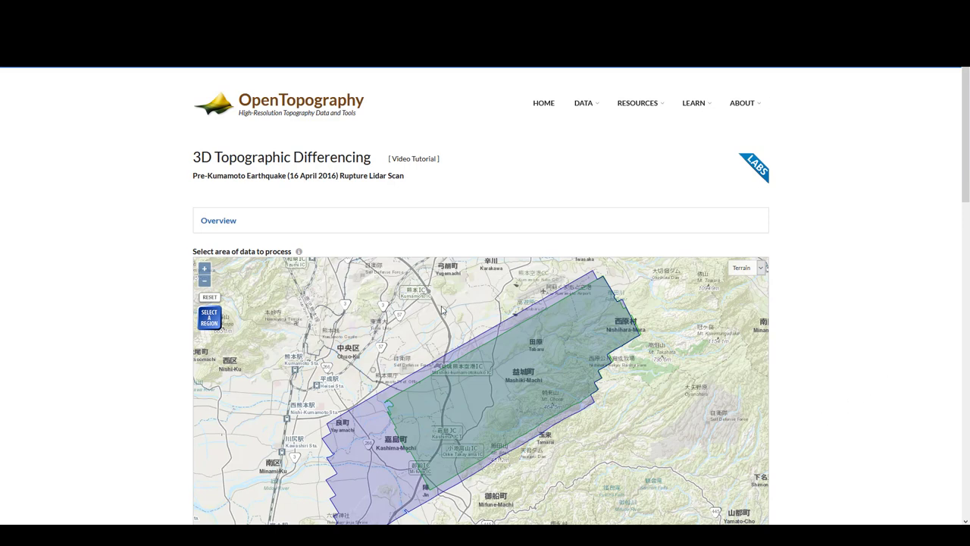
{"action": "scroll", "coordinate": [849, 385], "scroll_direction": "down", "scroll_amount": 2}
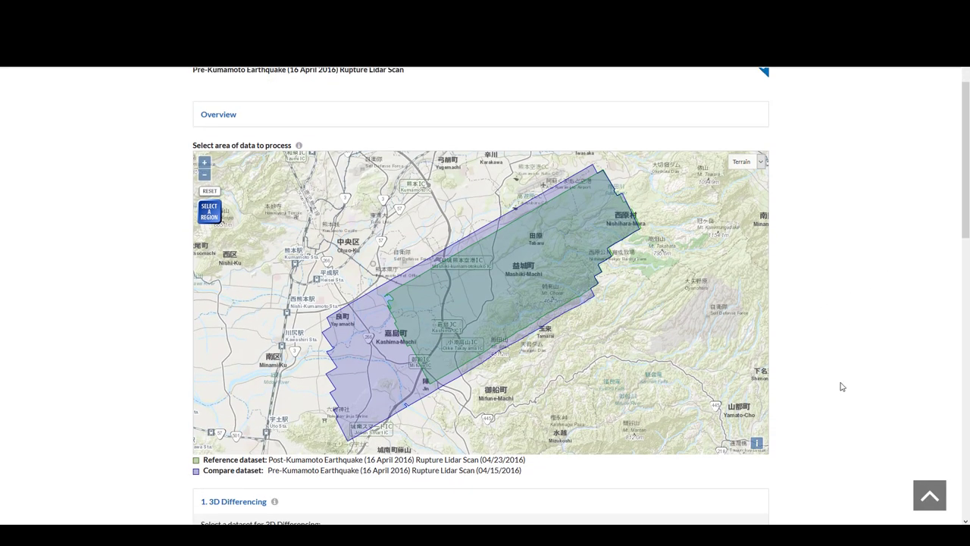
{"action": "scroll", "coordinate": [841, 387], "scroll_direction": "down", "scroll_amount": 1}
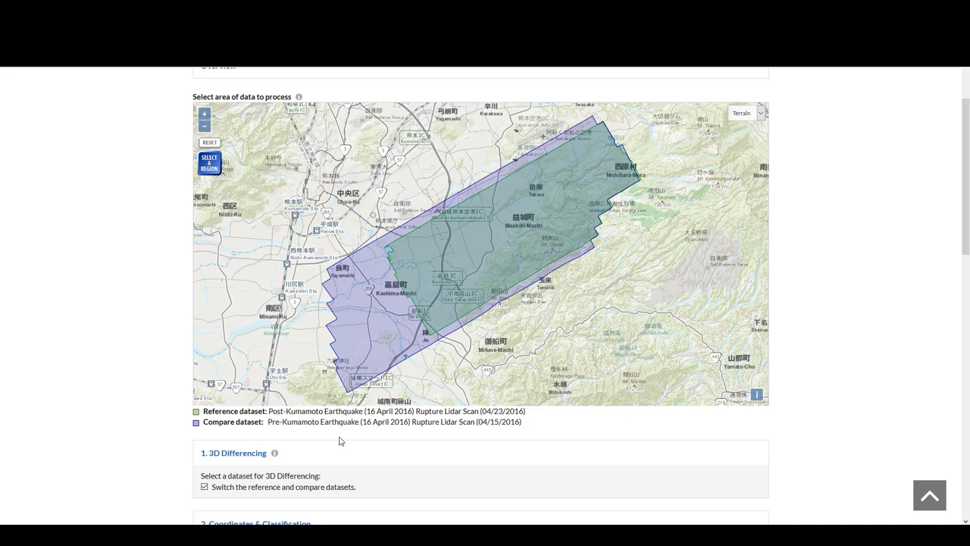
{"action": "left_click", "coordinate": [204, 487]}
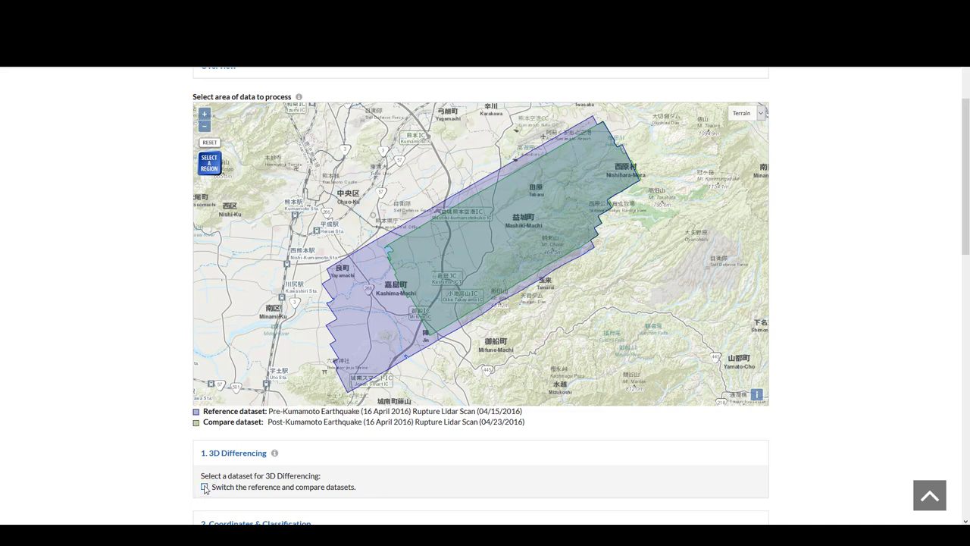
{"action": "left_click", "coordinate": [204, 488]}
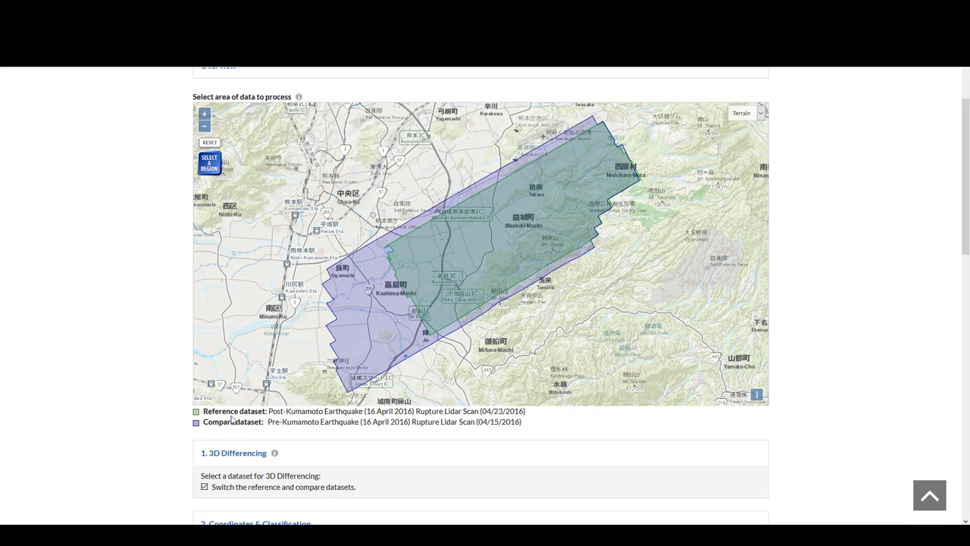
- Outline a small processing region over Mashiki-Machi containing about 30,046,000 points
{"action": "left_click", "coordinate": [213, 165]}
{"action": "left_click_drag", "start_coordinate": [509, 234], "coordinate": [556, 184]}
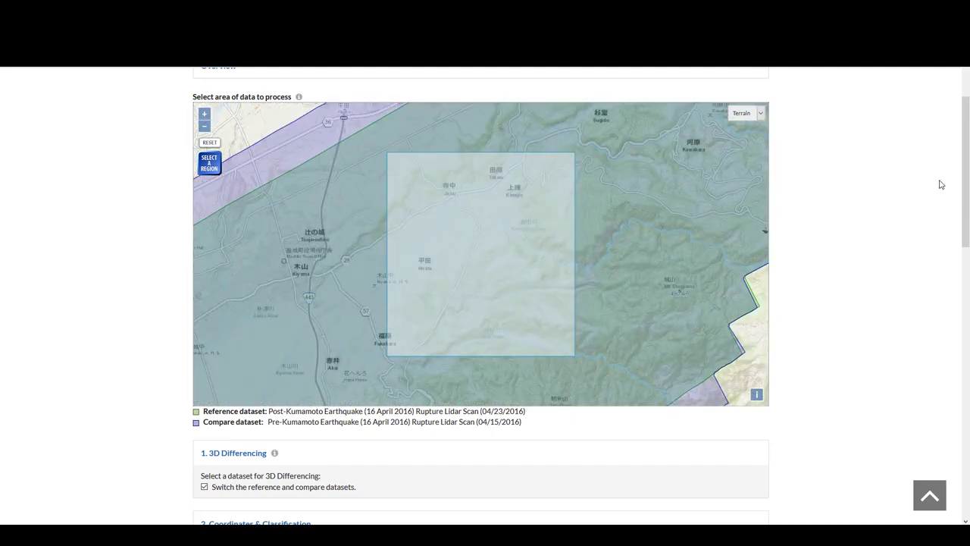
{"action": "left_click_drag", "start_coordinate": [966, 183], "coordinate": [967, 272]}
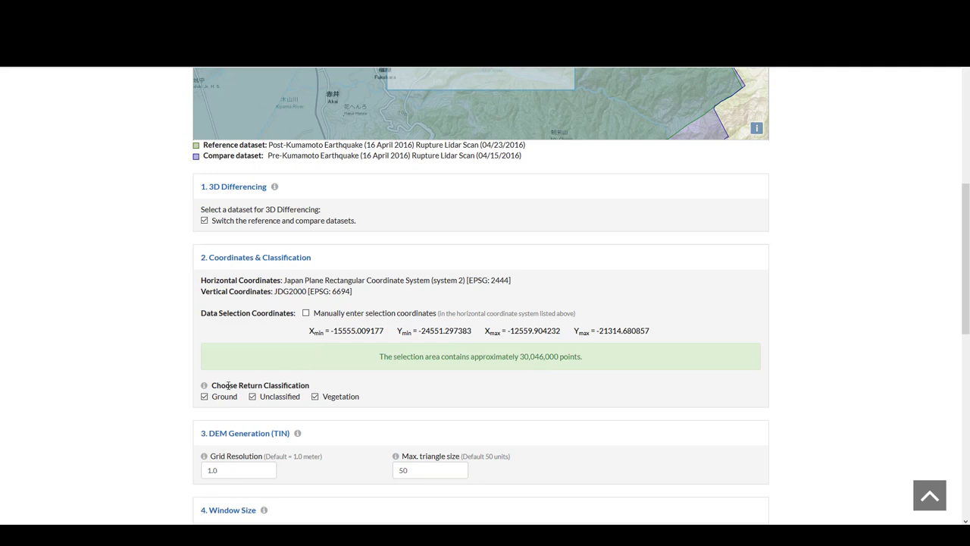
- Keep both Unclassified and Vegetation returns selected in the return classification
{"action": "left_click", "coordinate": [252, 396]}
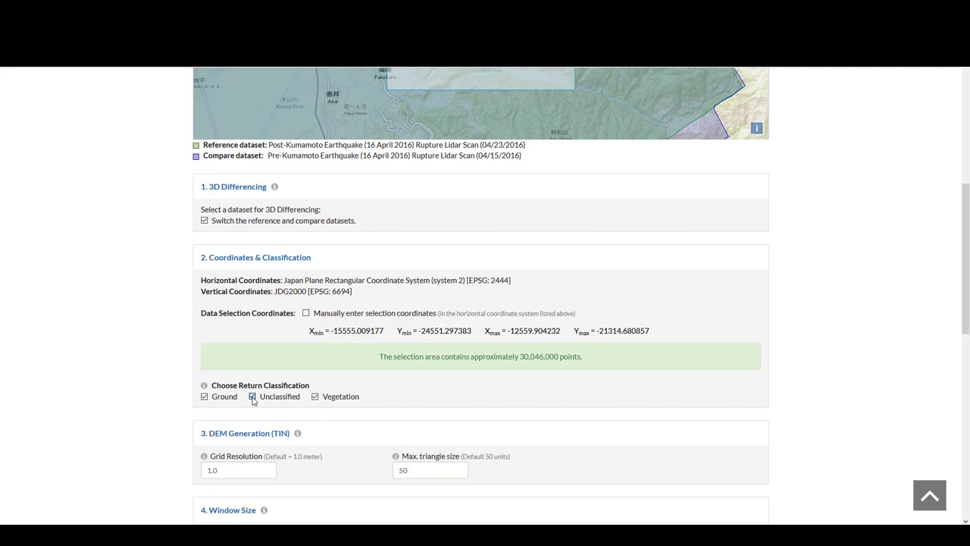
{"action": "left_click", "coordinate": [315, 397]}
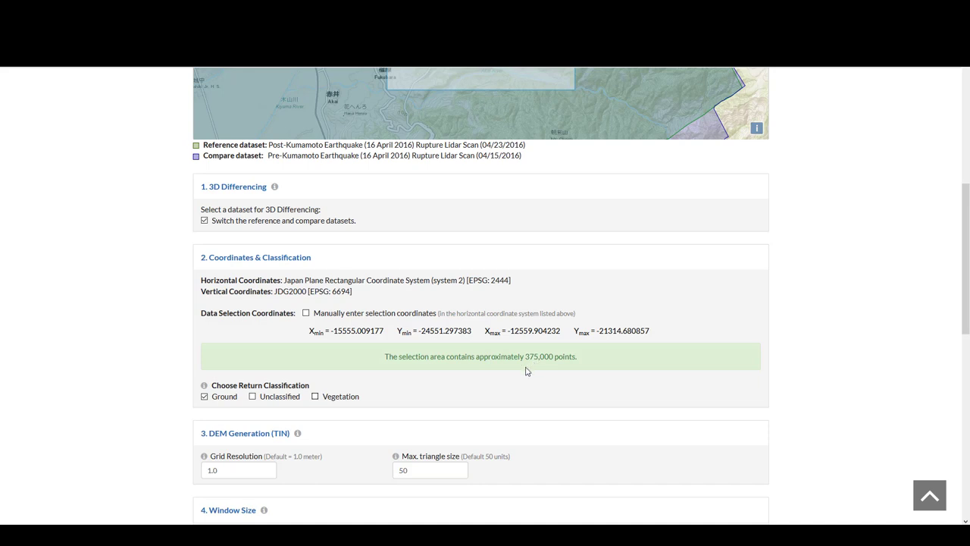
{"action": "left_click", "coordinate": [252, 396]}
{"action": "left_click", "coordinate": [315, 397]}
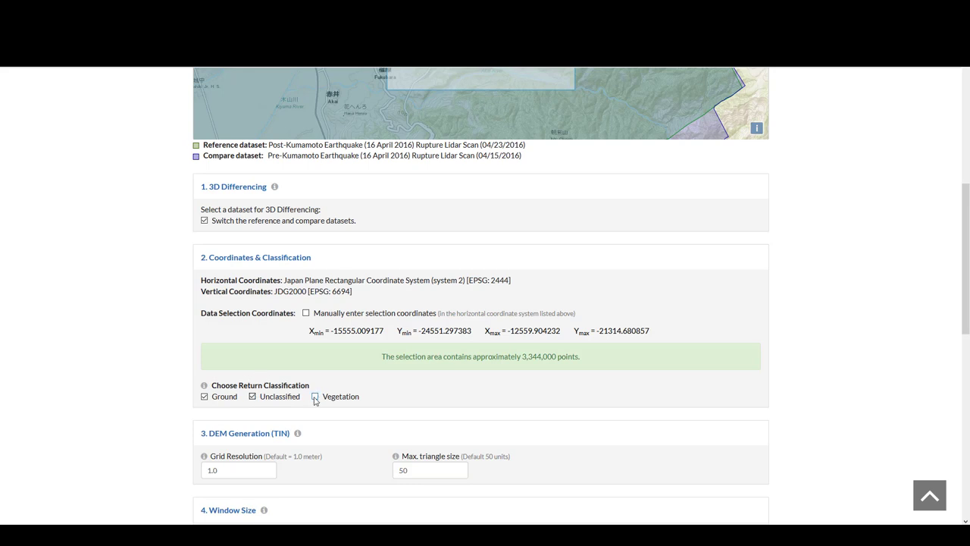
{"action": "scroll", "coordinate": [353, 409], "scroll_direction": "down", "scroll_amount": 1}
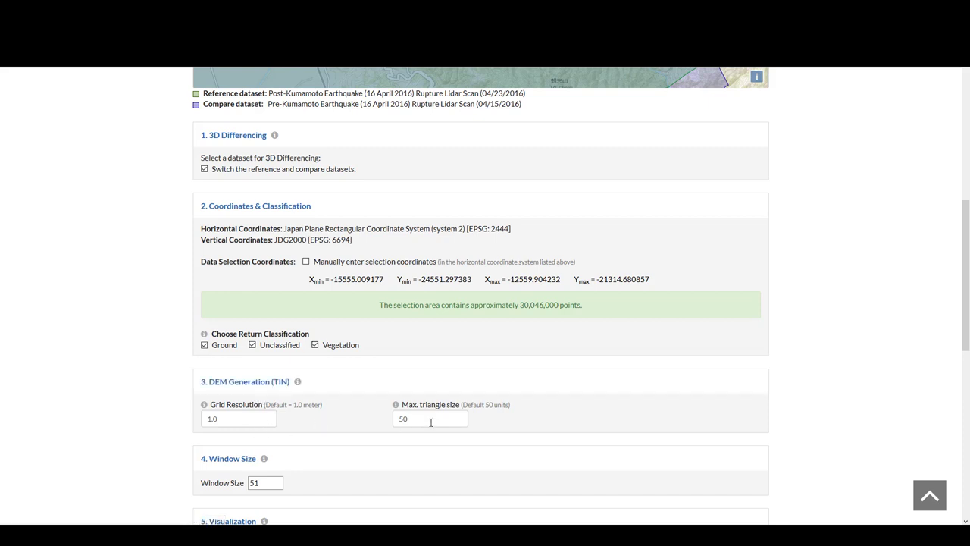
{"action": "scroll", "coordinate": [360, 455], "scroll_direction": "down", "scroll_amount": 1}
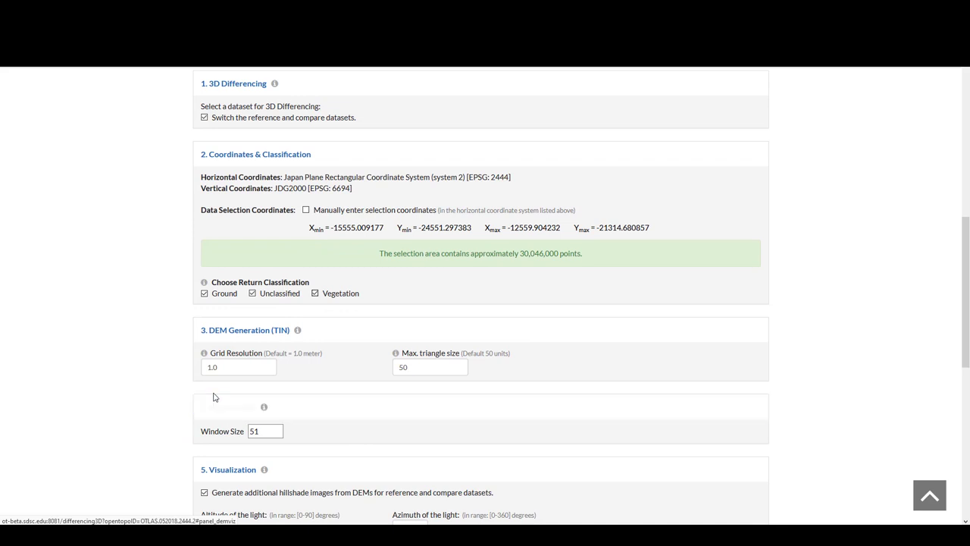
{"action": "left_click", "coordinate": [264, 407]}
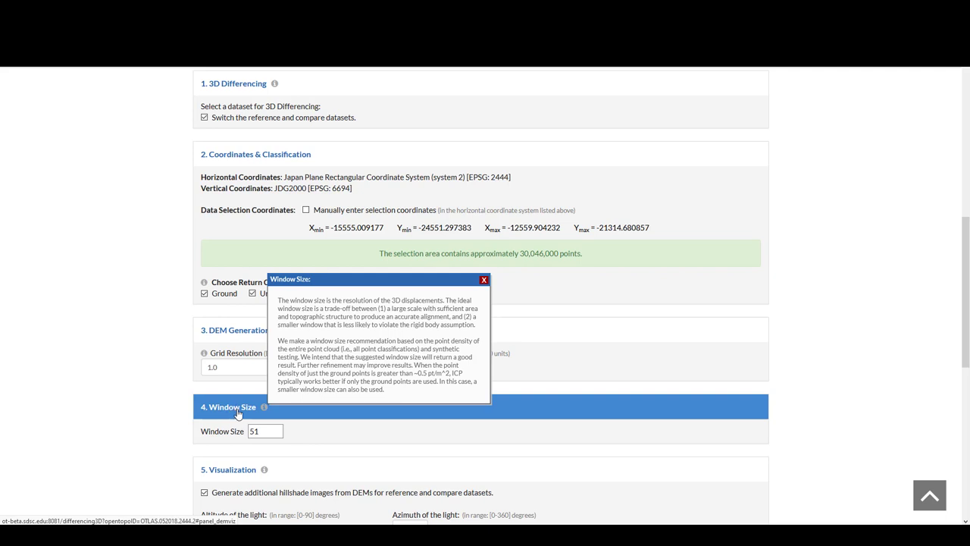
{"action": "left_click", "coordinate": [267, 430]}
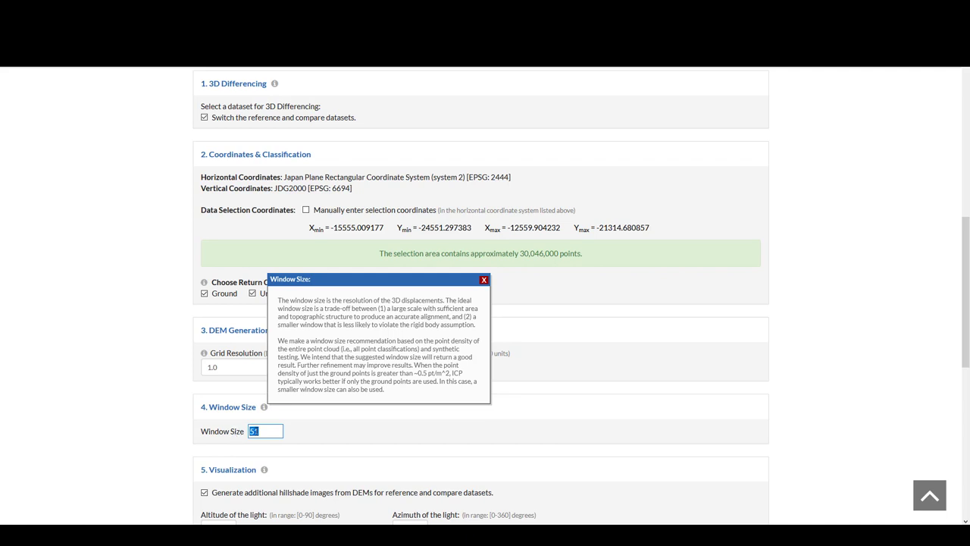
{"action": "left_click", "coordinate": [271, 431]}
{"action": "key", "text": "BackSpace"}
{"action": "key", "text": "BackSpace"}
{"action": "left_click", "coordinate": [141, 407]}
{"action": "left_click", "coordinate": [484, 279]}
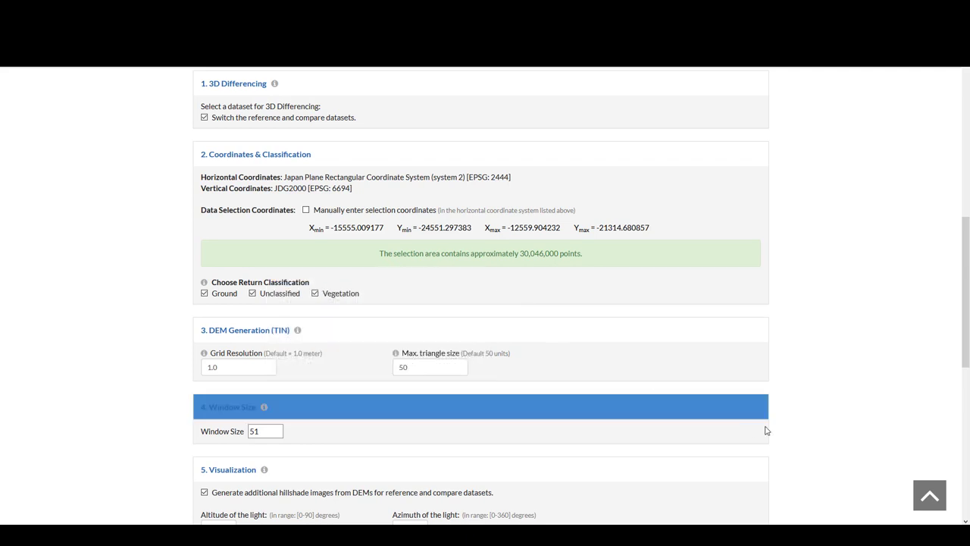
{"action": "scroll", "coordinate": [550, 475], "scroll_direction": "down", "scroll_amount": 1}
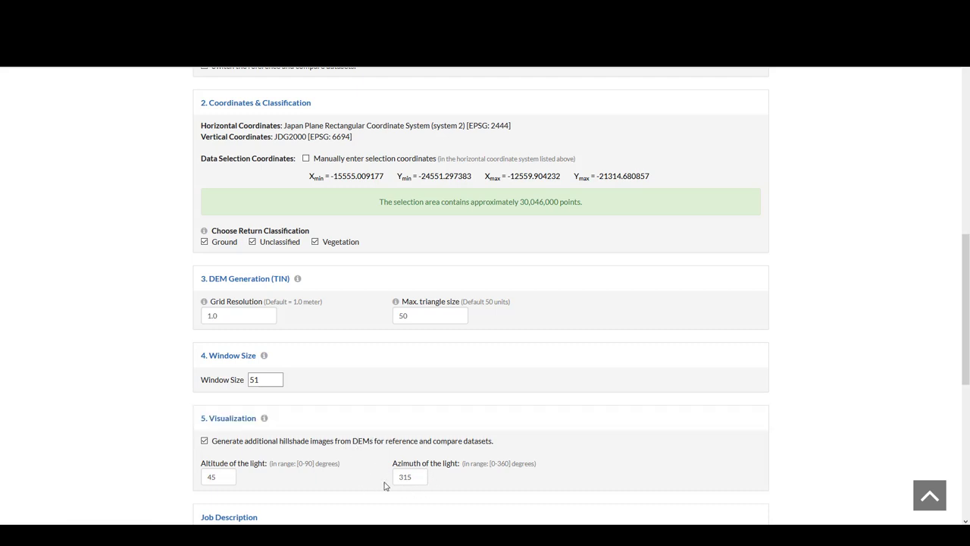
{"action": "scroll", "coordinate": [882, 444], "scroll_direction": "down", "scroll_amount": 2}
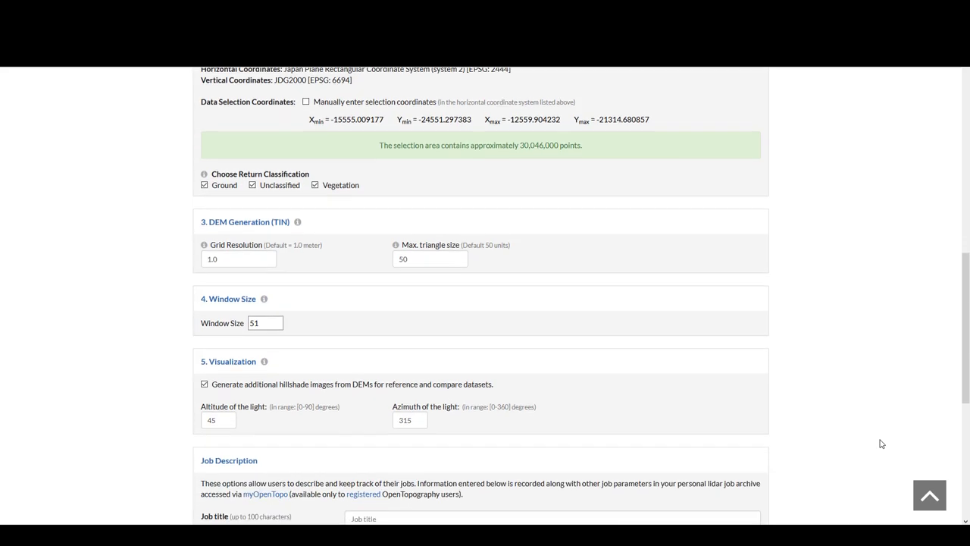
{"action": "scroll", "coordinate": [881, 443], "scroll_direction": "down", "scroll_amount": 1}
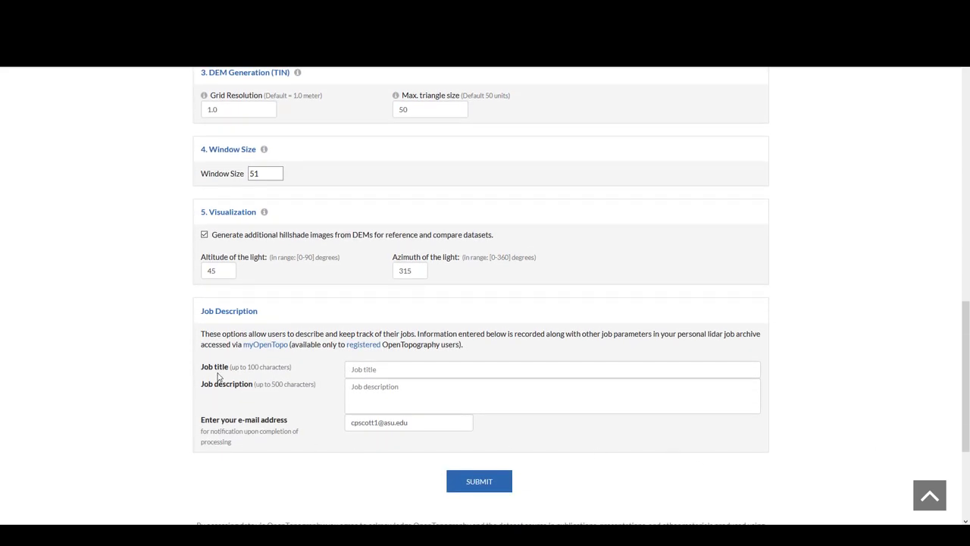
- Enter 'Kumamoto 3D differencing' as the job title and submit the differencing job
{"action": "left_click", "coordinate": [369, 370]}
{"action": "type", "text": "Kumamoto 3D differencing"}
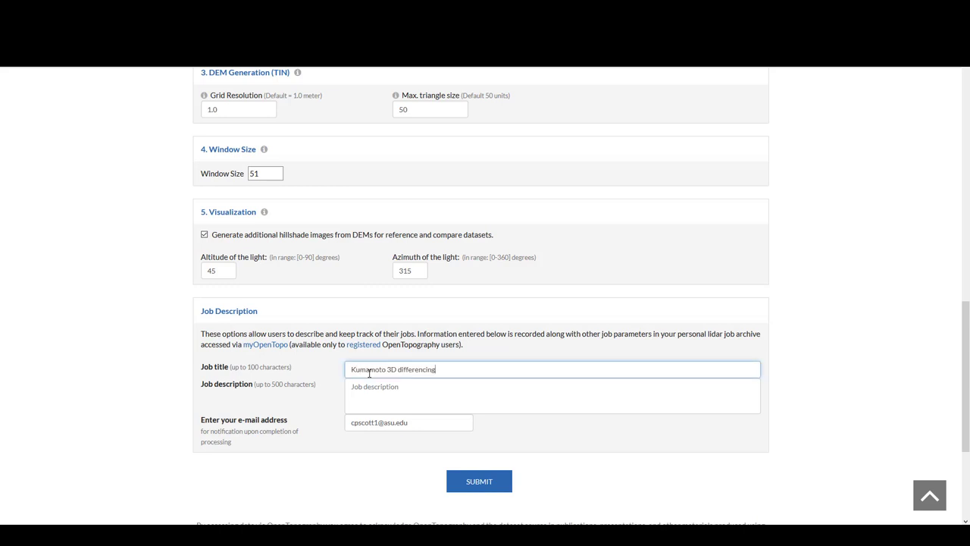
{"action": "left_click", "coordinate": [474, 482]}
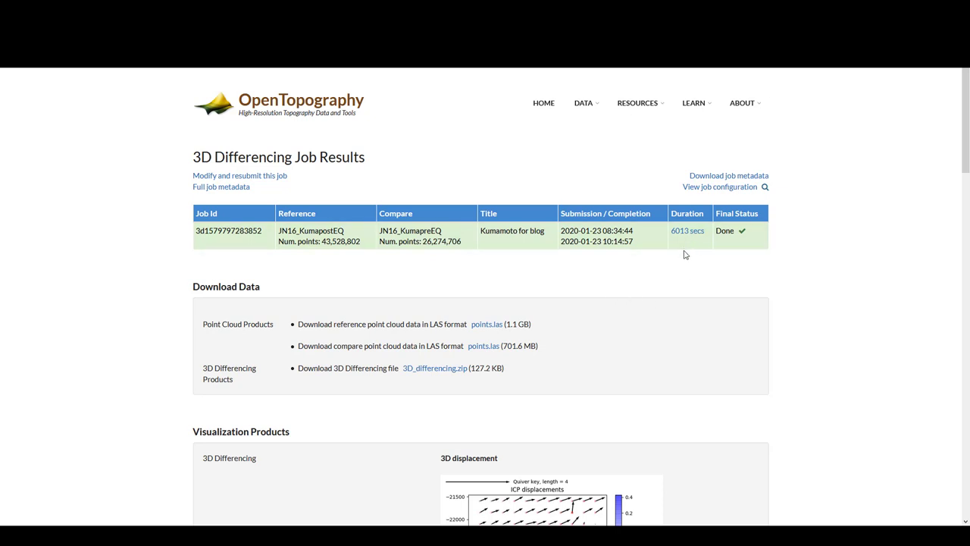
{"action": "scroll", "coordinate": [659, 329], "scroll_direction": "down", "scroll_amount": 1}
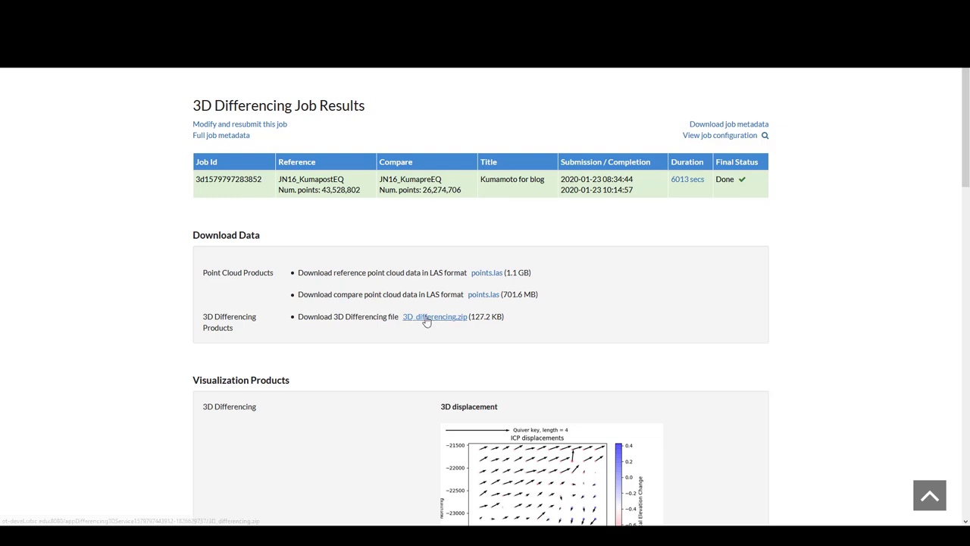
{"action": "scroll", "coordinate": [511, 296], "scroll_direction": "down", "scroll_amount": 1}
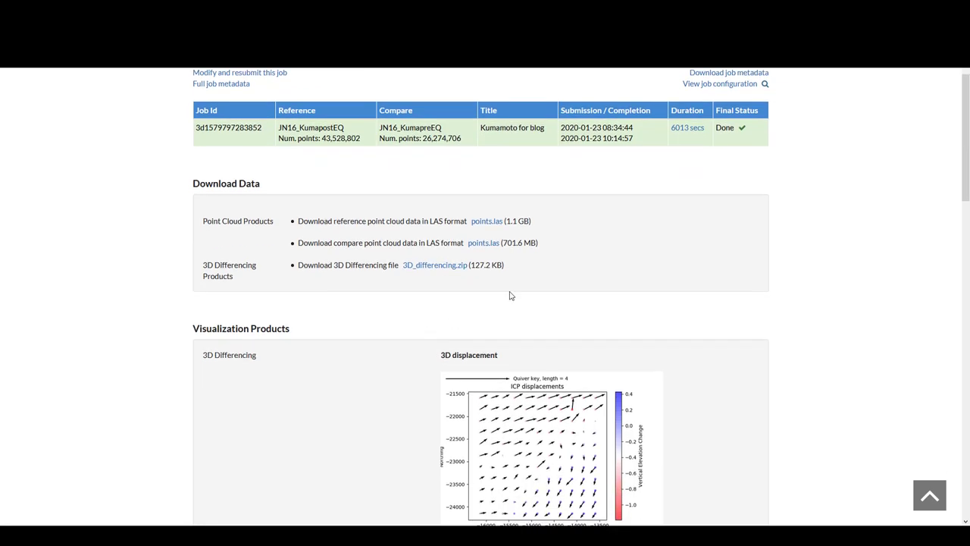
{"action": "scroll", "coordinate": [412, 408], "scroll_direction": "down", "scroll_amount": 1}
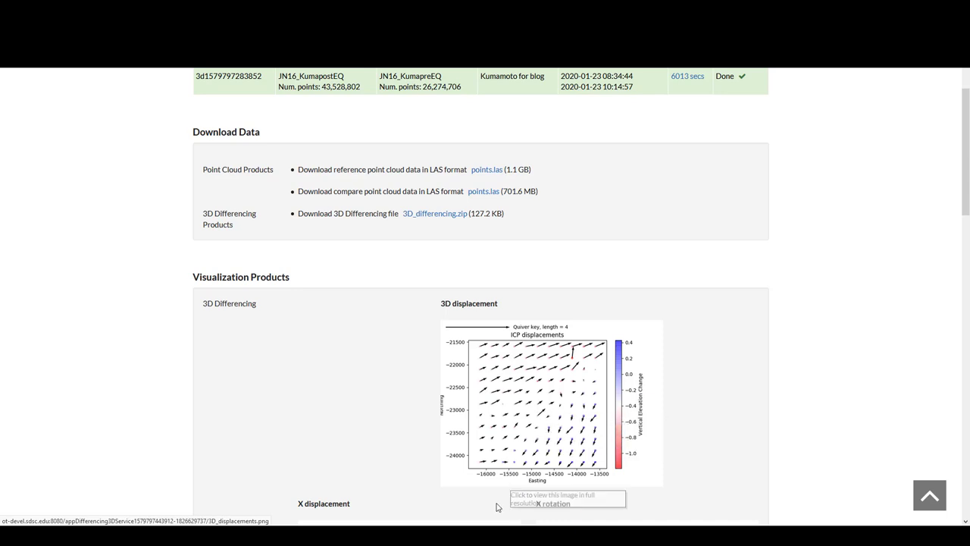
{"action": "left_click", "coordinate": [522, 402]}
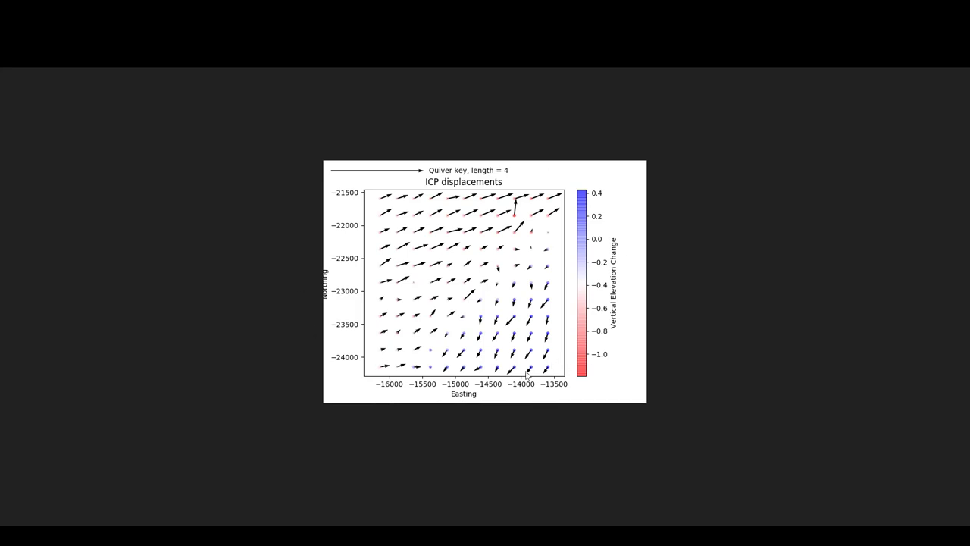
{"action": "left_click", "coordinate": [191, 192]}
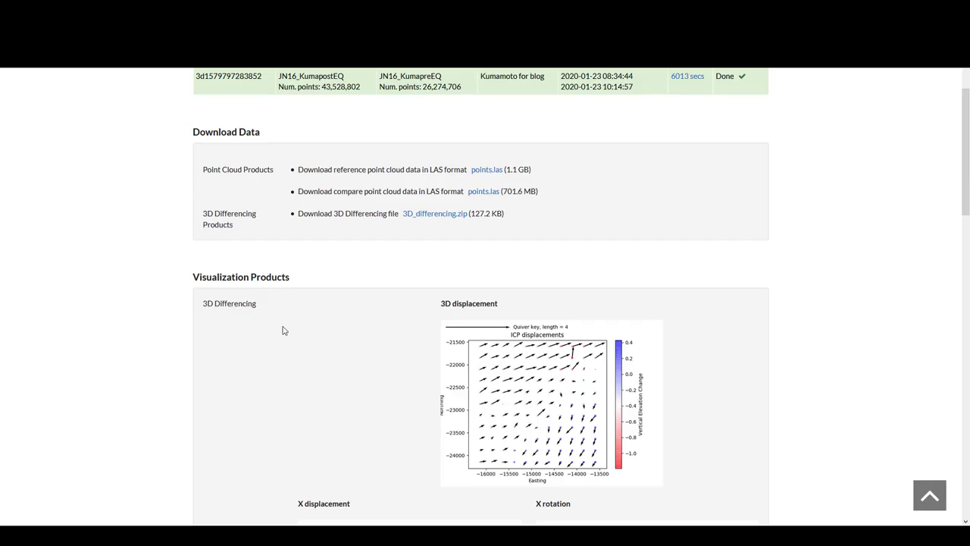
{"action": "scroll", "coordinate": [266, 391], "scroll_direction": "down", "scroll_amount": 3}
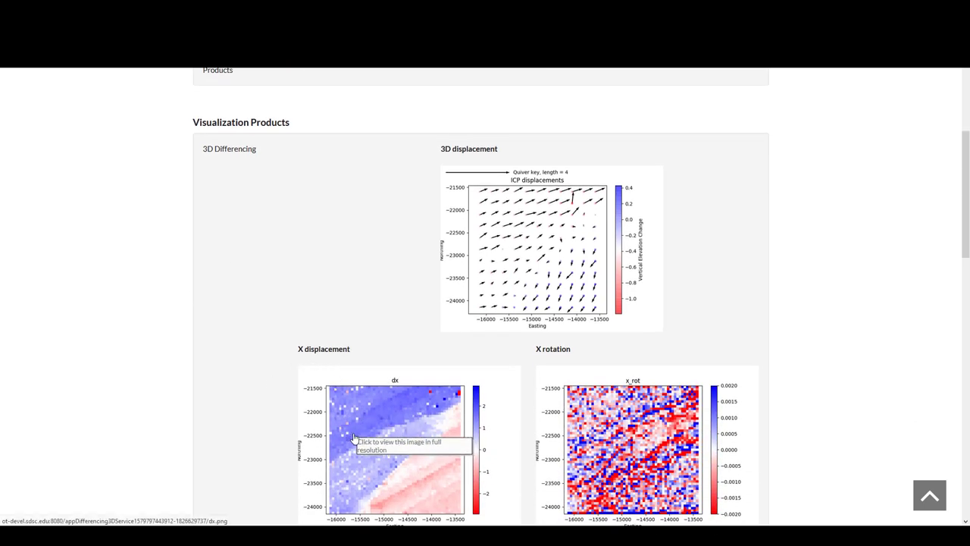
{"action": "scroll", "coordinate": [386, 431], "scroll_direction": "down", "scroll_amount": 1}
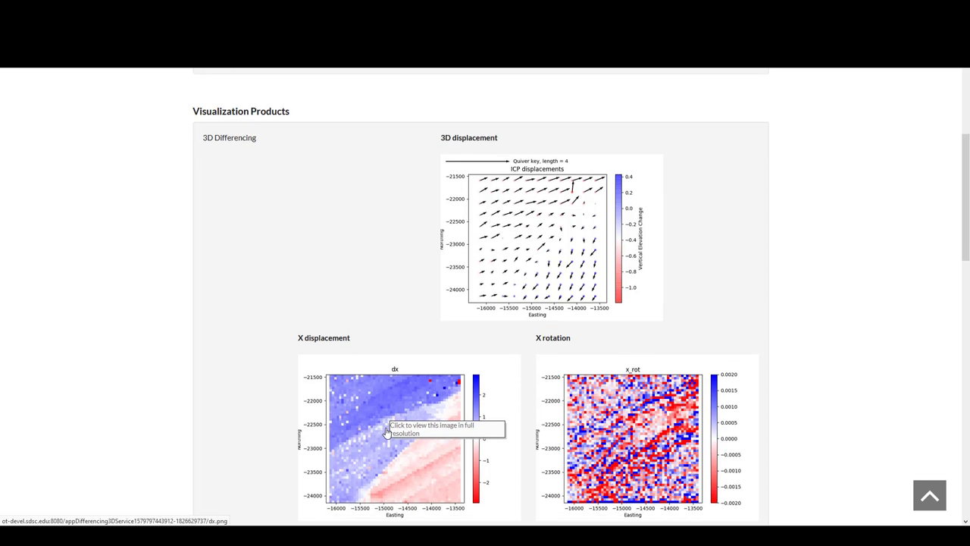
{"action": "scroll", "coordinate": [387, 432], "scroll_direction": "down", "scroll_amount": 1}
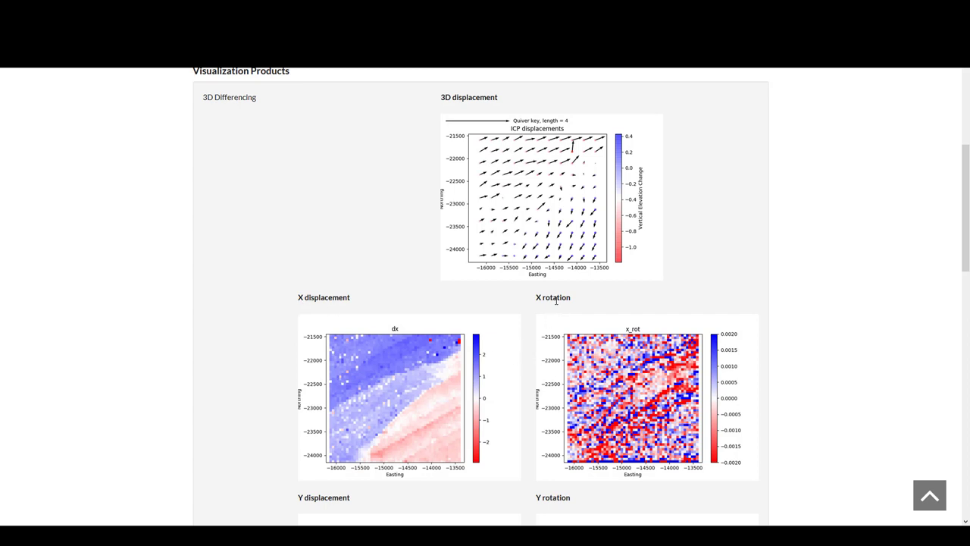
{"action": "scroll", "coordinate": [494, 392], "scroll_direction": "down", "scroll_amount": 1}
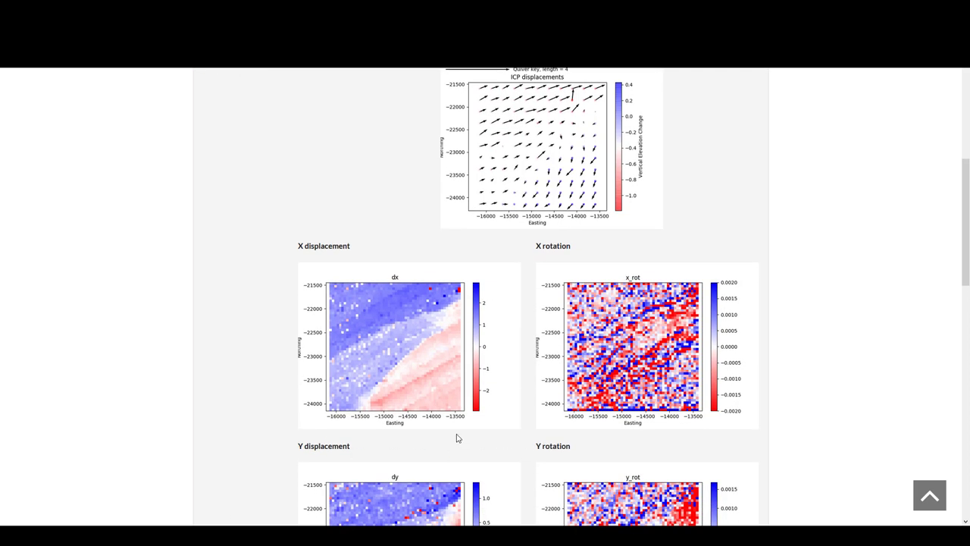
{"action": "scroll", "coordinate": [457, 438], "scroll_direction": "down", "scroll_amount": 6}
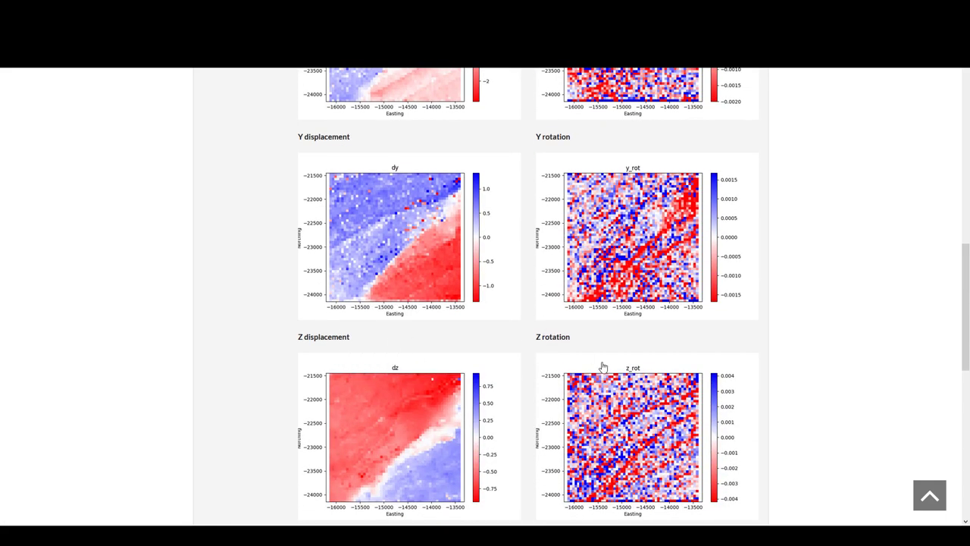
{"action": "scroll", "coordinate": [797, 419], "scroll_direction": "down", "scroll_amount": 3}
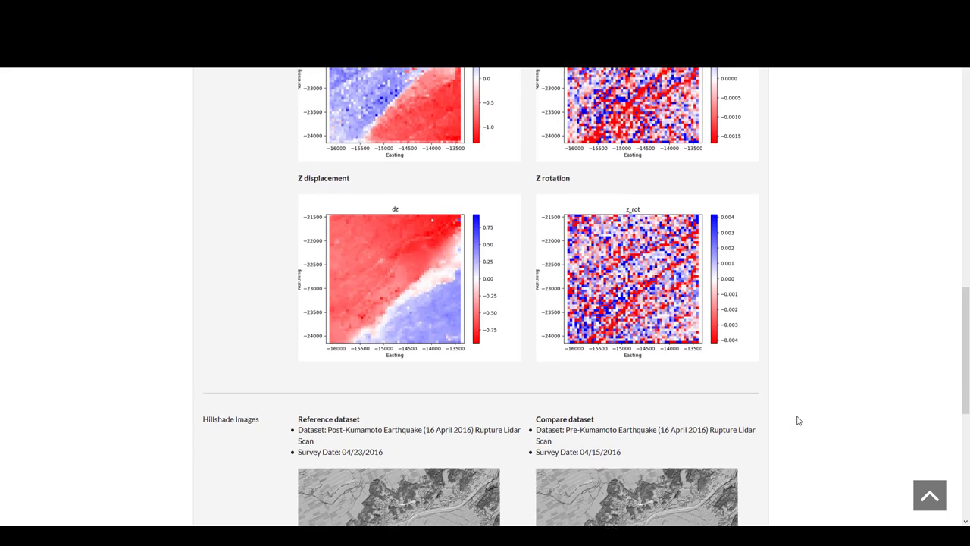
{"action": "scroll", "coordinate": [797, 420], "scroll_direction": "down", "scroll_amount": 4}
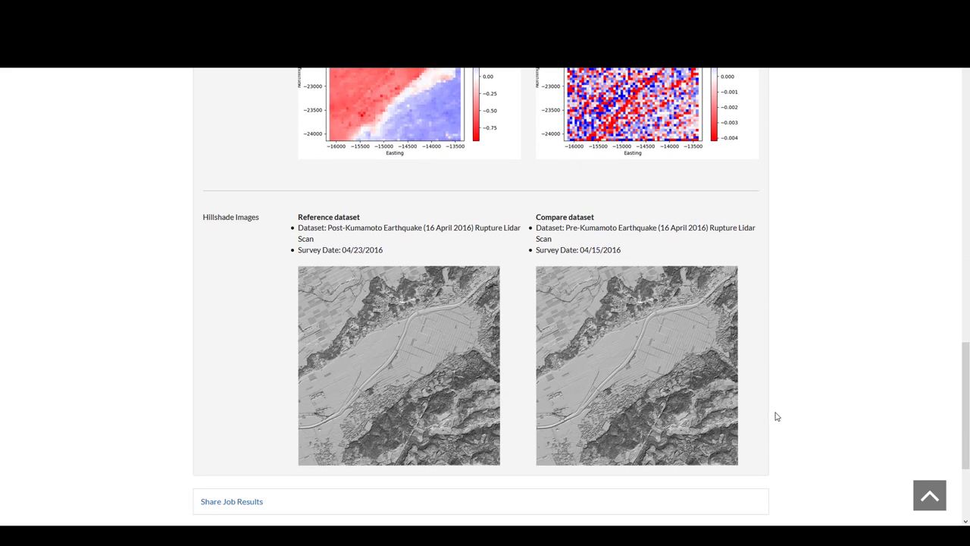